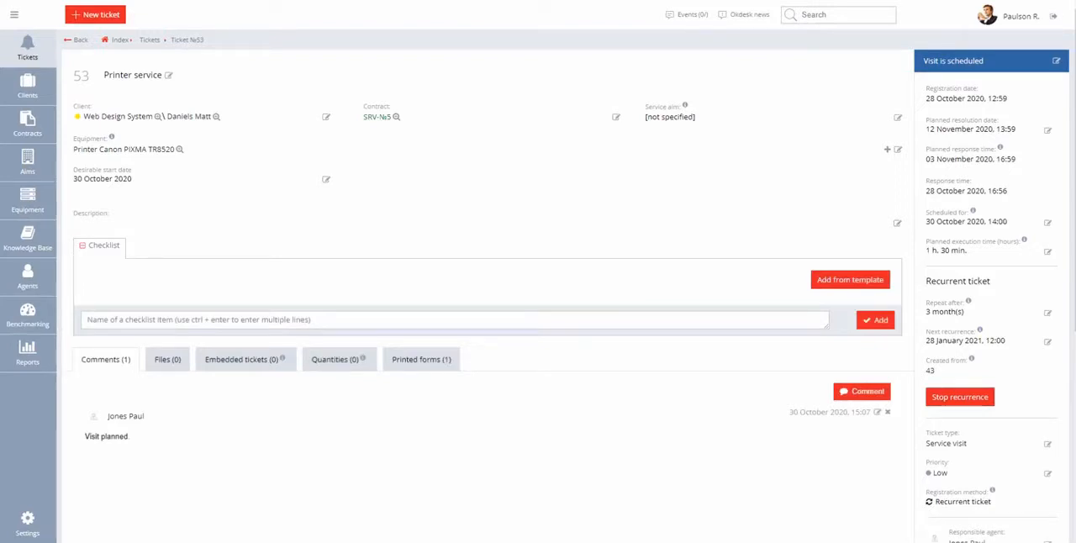
Add "Device status diagnostics" to the ticket's checklist, plus a multi-line batch of cleaning, testing and setup items for the printer.
left_click(442, 319)
type("Device status diagnostics")
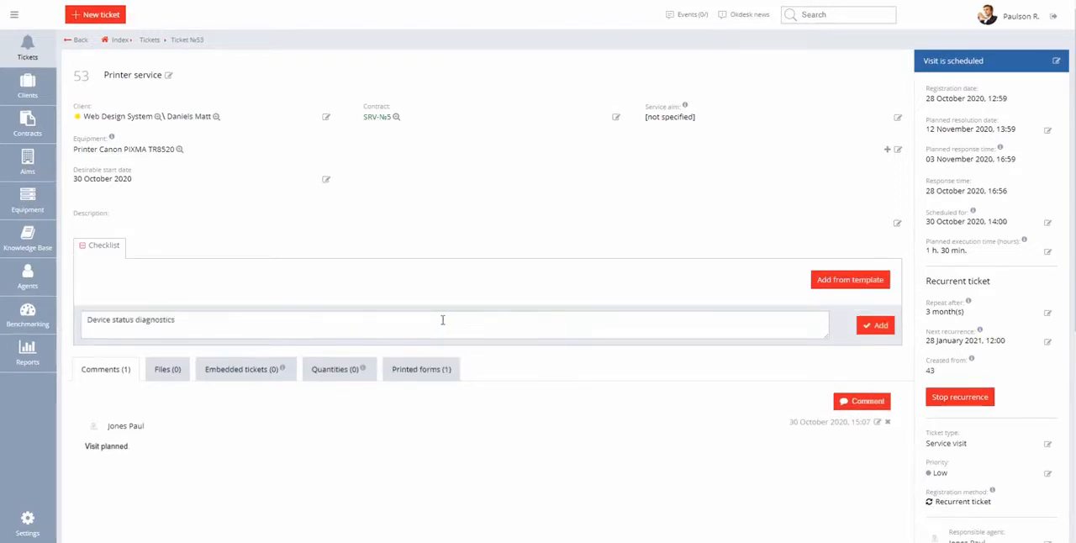
key("Return")
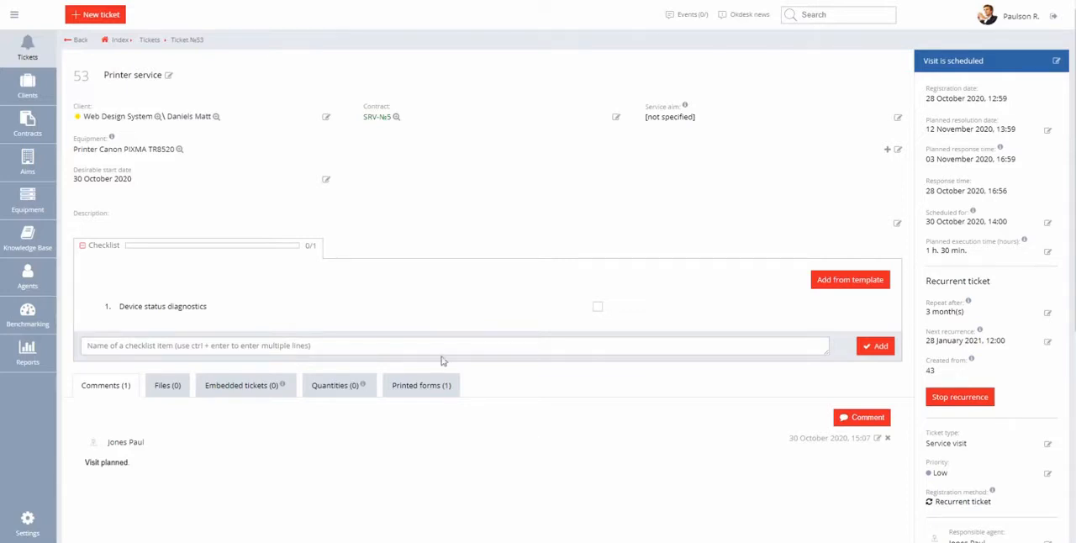
type("Thorough cleaning of the elements of the optical system Removing dirt from the registration rollers Cleaning the feed unit")
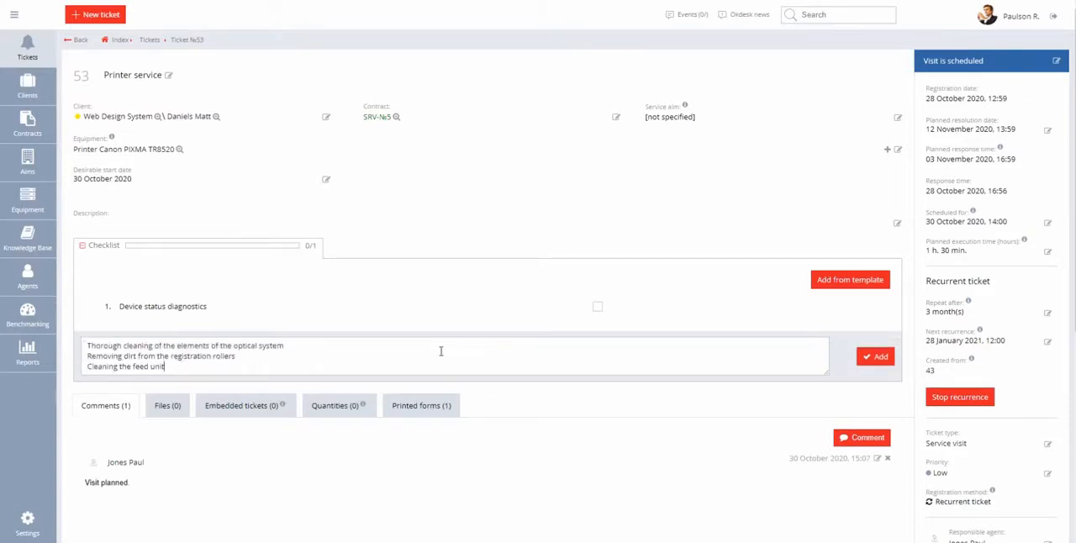
key("Return")
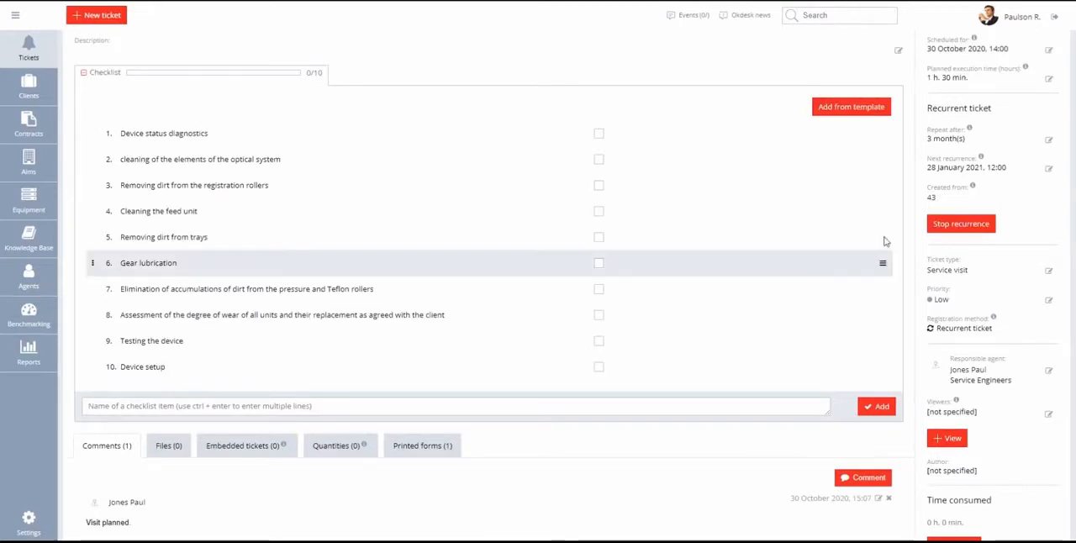
Rename the second checklist item to "Thorough cleaning of the elements of the optical system".
left_click(882, 163)
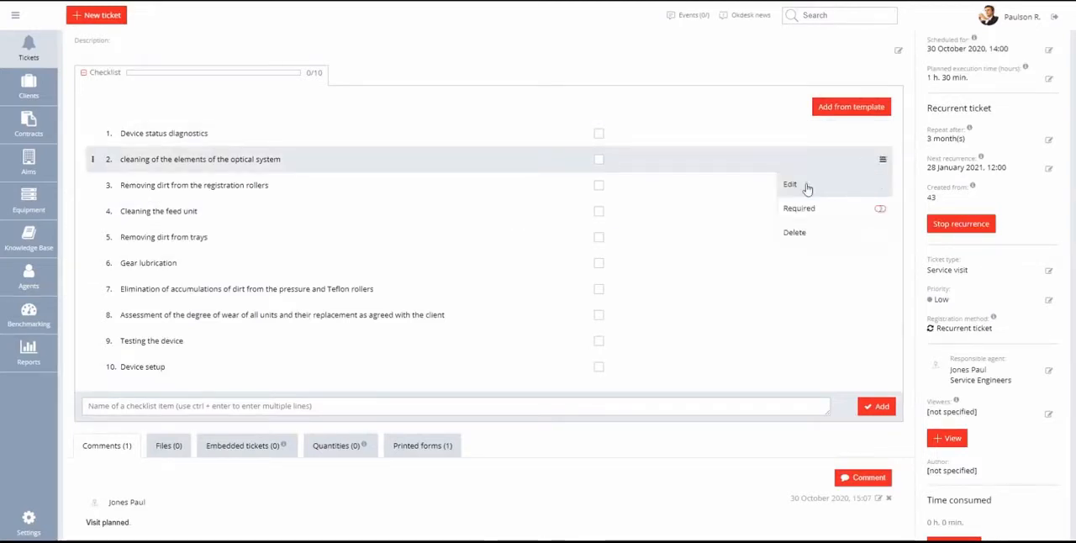
left_click(799, 185)
left_click(129, 158)
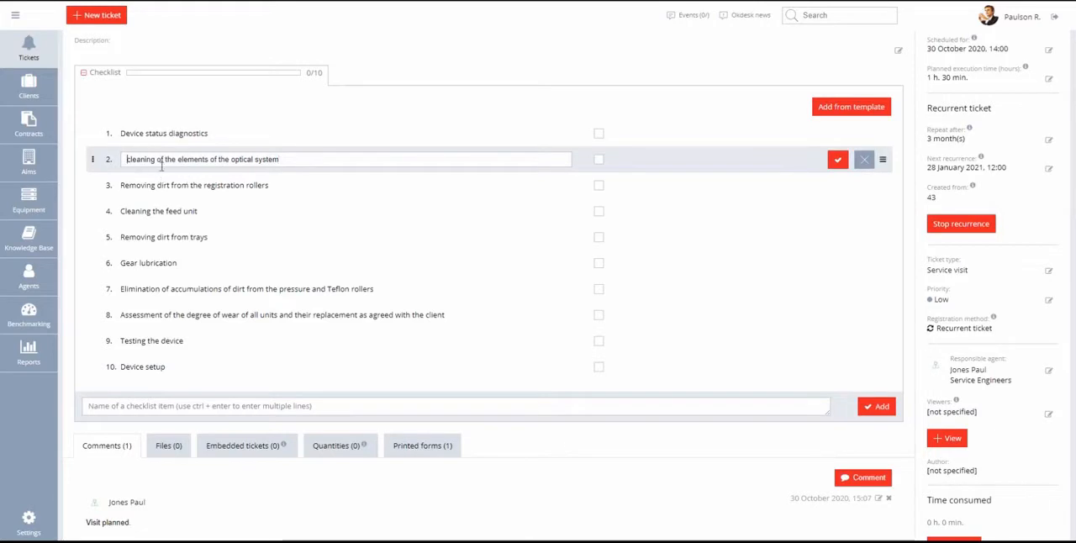
key("Delete")
type("Thorough c")
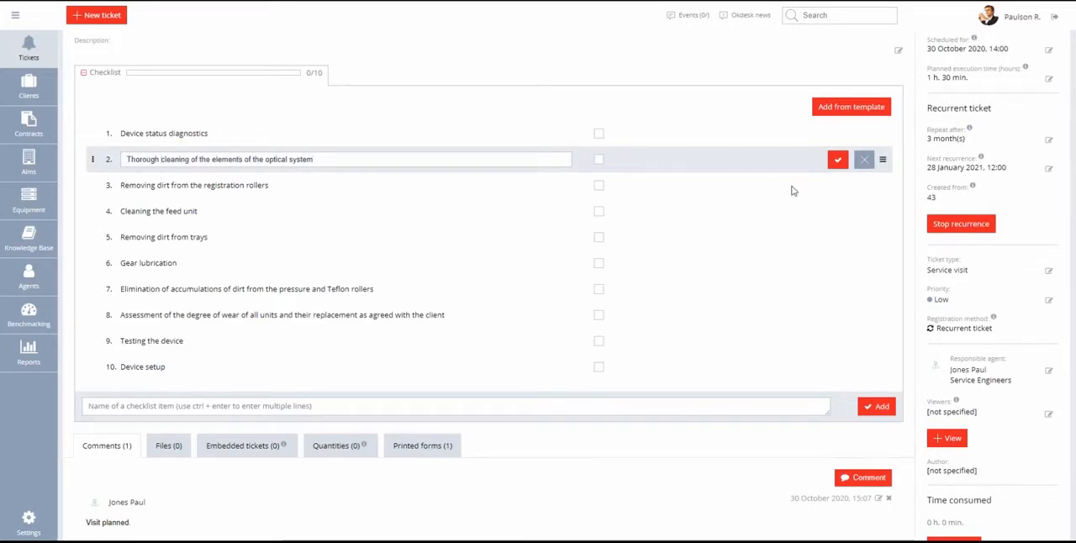
left_click(837, 160)
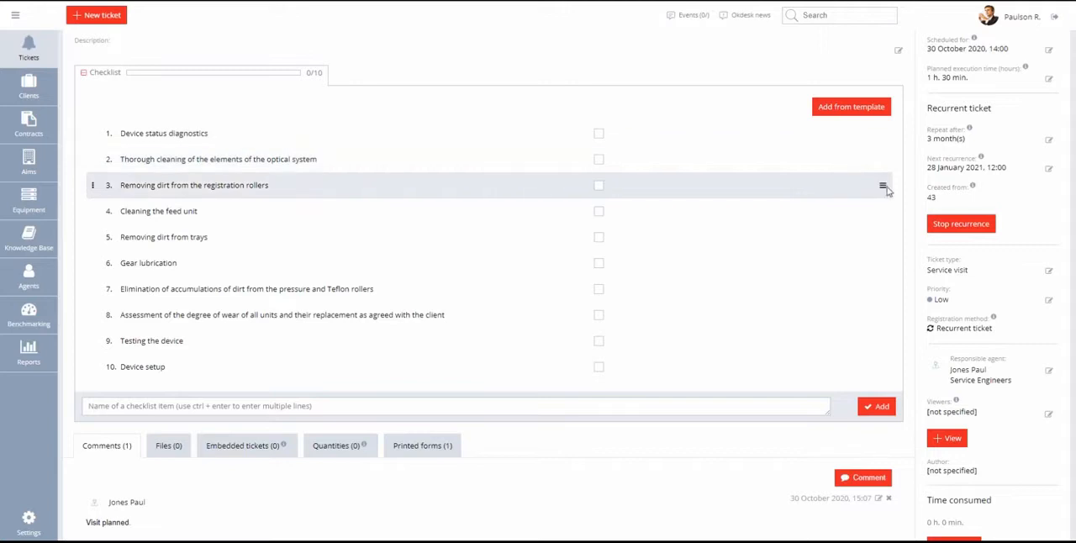
Delete the checklist item "Removing dirt from the registration rollers".
left_click(883, 185)
left_click(799, 257)
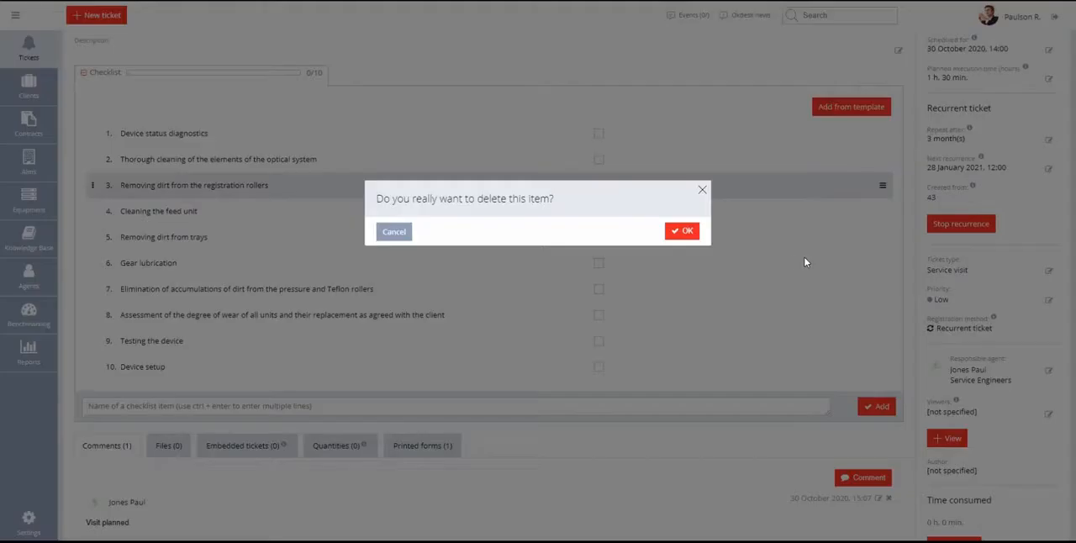
left_click(675, 232)
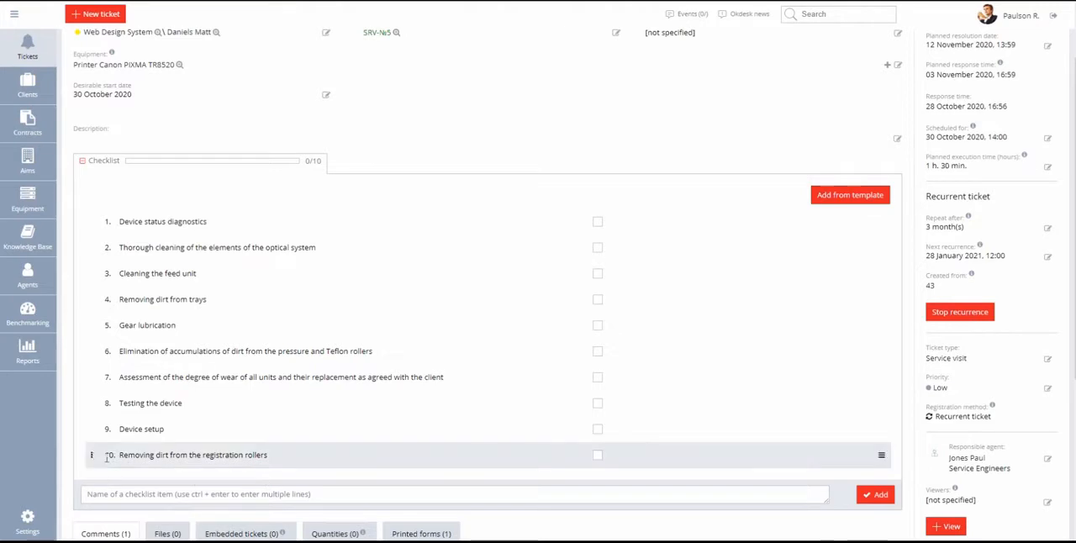
Move the last checklist item, "Removing dirt from the registration rollers", up to third place.
left_click_drag(94, 459, 97, 271)
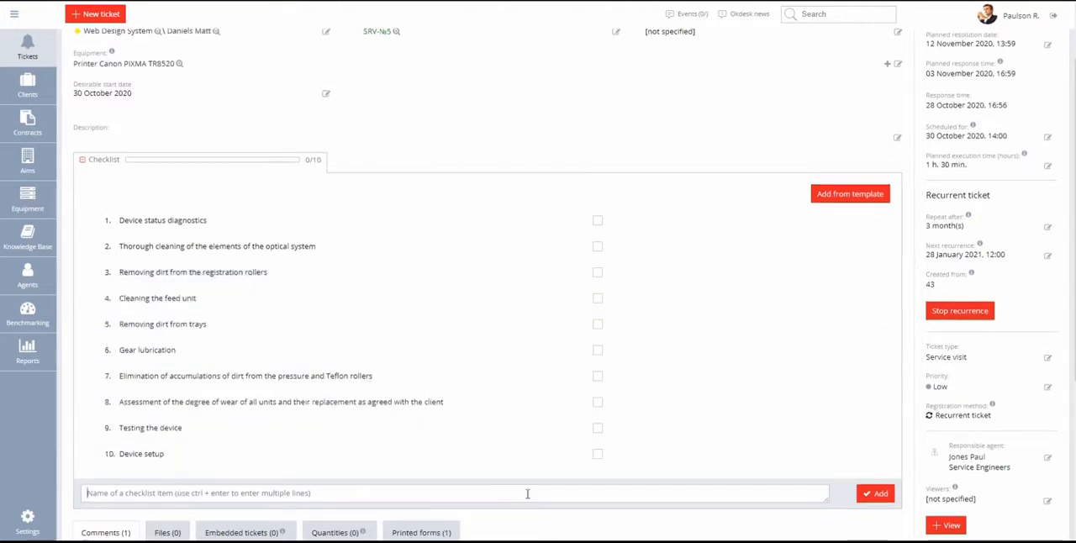
Mark the first three items of the ticket's checklist as completed.
scroll(528, 493, "up", 1)
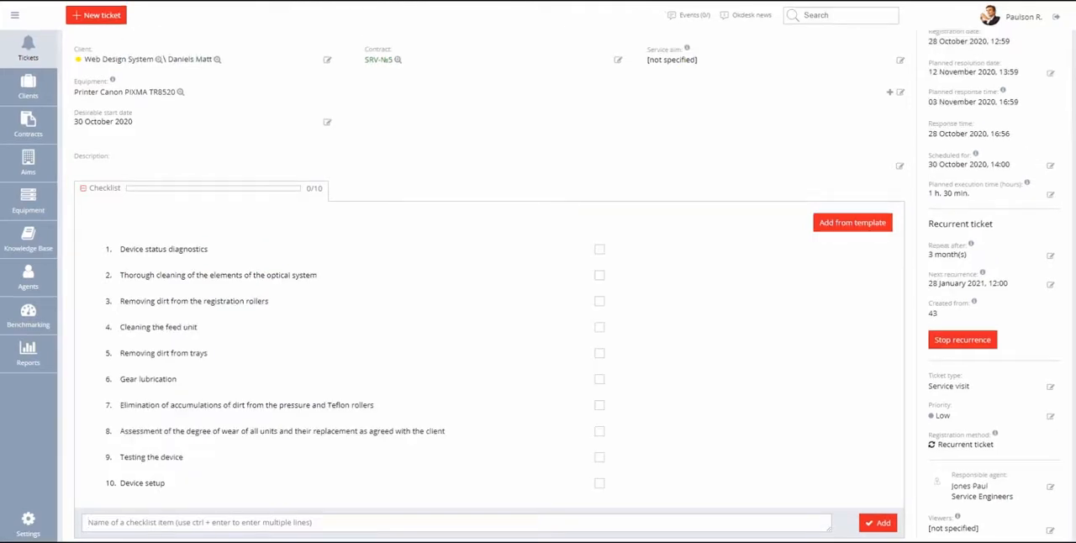
left_click(599, 249)
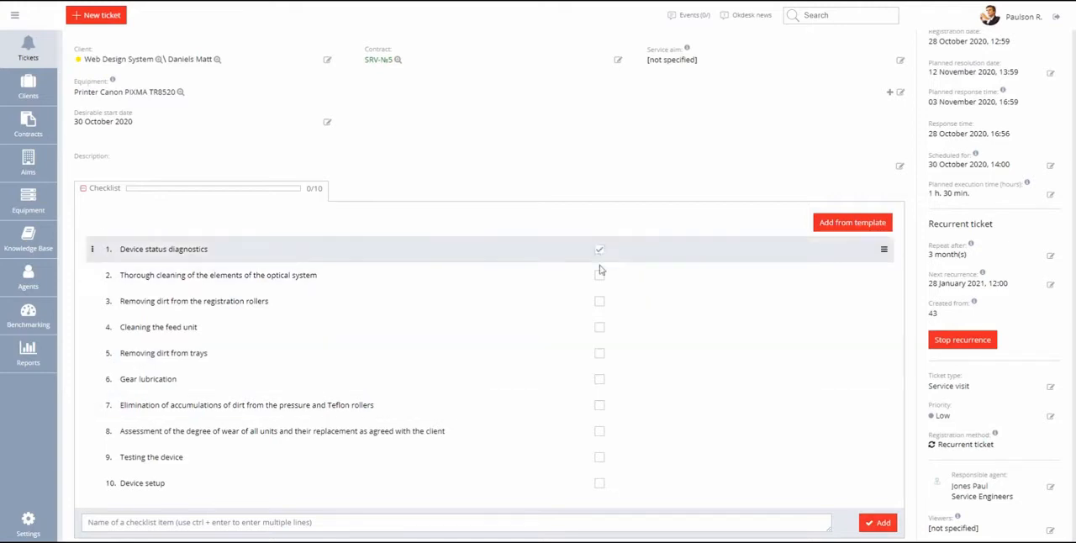
left_click(600, 276)
left_click(599, 302)
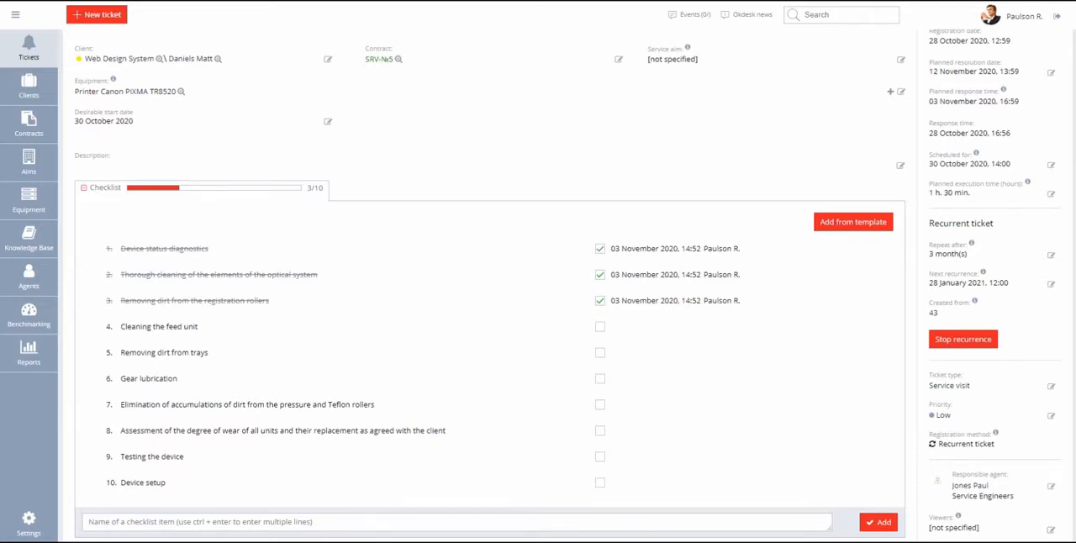
Clear the completion marks from the first three checklist items.
left_click(601, 249)
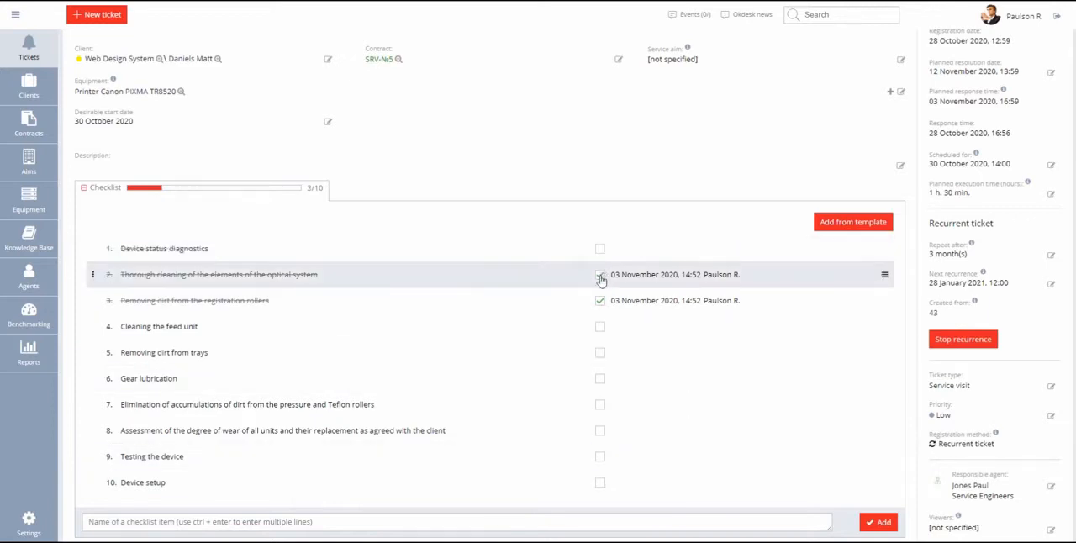
left_click(600, 276)
left_click(600, 302)
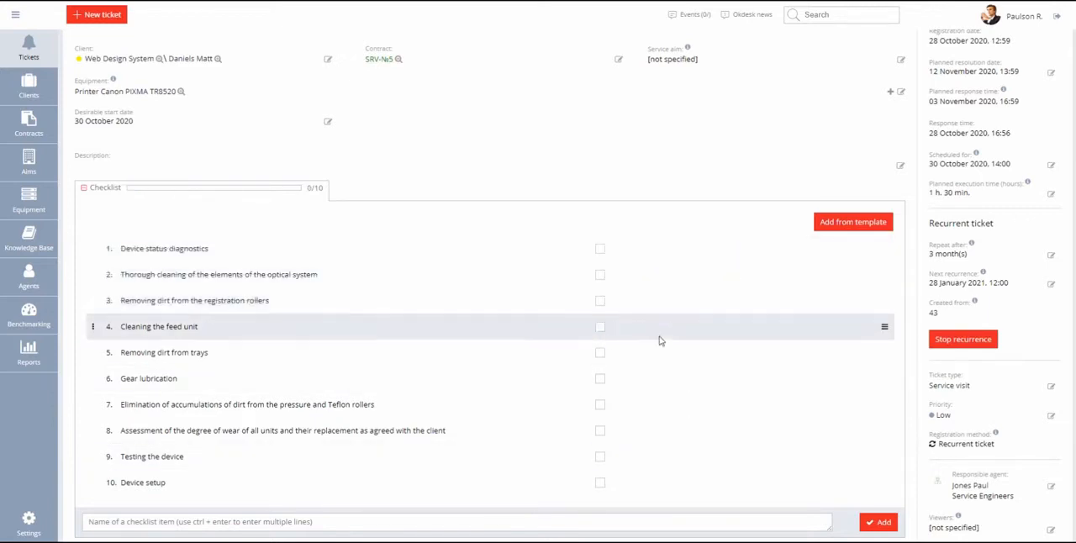
Make the checklist item "Device status diagnostics" required.
scroll(695, 356, "up", 1)
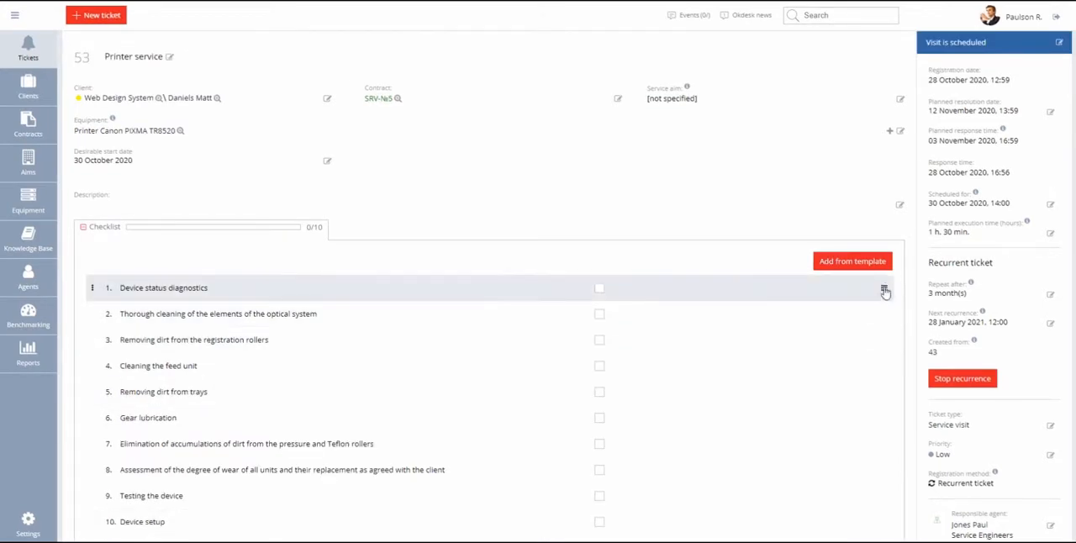
left_click(883, 288)
left_click(881, 339)
Try to change the ticket's status, and collapse its checklist section.
left_click(977, 45)
left_click(954, 106)
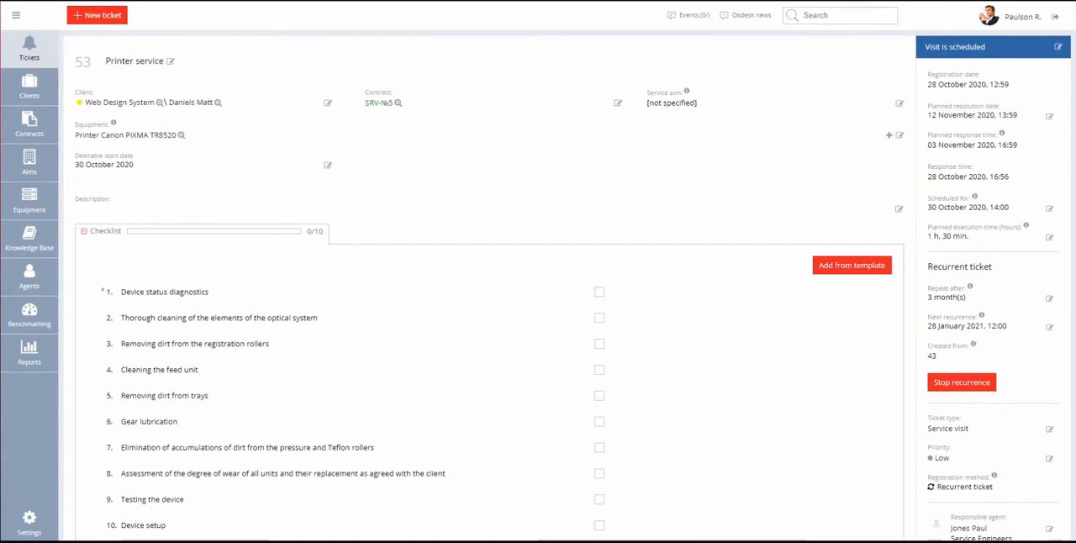
left_click(84, 231)
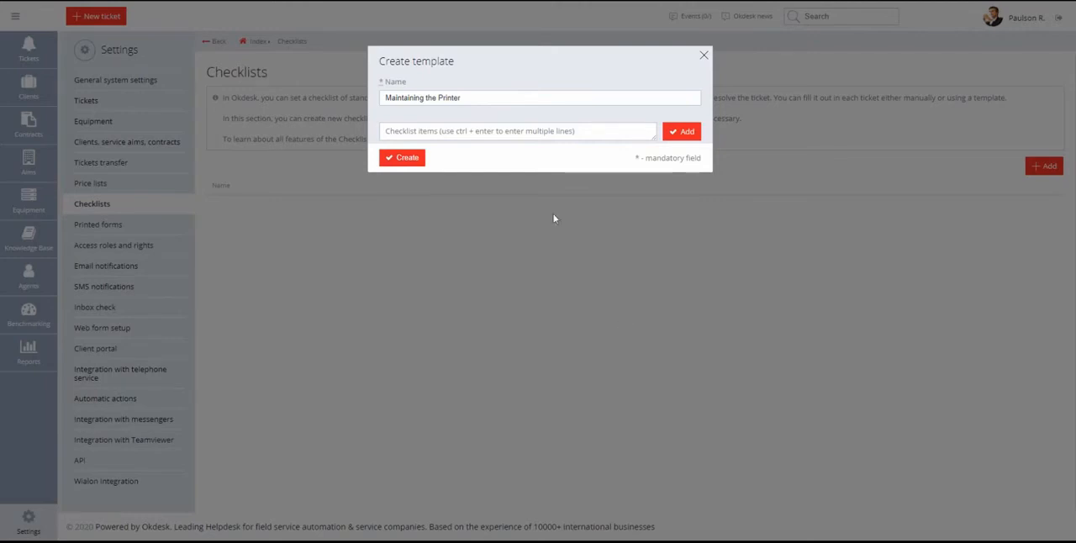
Add the ten printer maintenance items, from "Device status diagnostics" to "Device setup", to the new template "Maintaining the Printer".
left_click(527, 130)
type("Device status diagnostics Thorough cleaning of the elements of the optical system Removing dirt from the registration rollers Cleaning the feed unit Removing dirt from trays Gear lubrication Elimination of accumulations of dirt from the pressure and Teflon rollers Assessment of the degree of wear of all units and their replacement as agreed with the client Testing the device Device setup")
key("ctrl+Return")
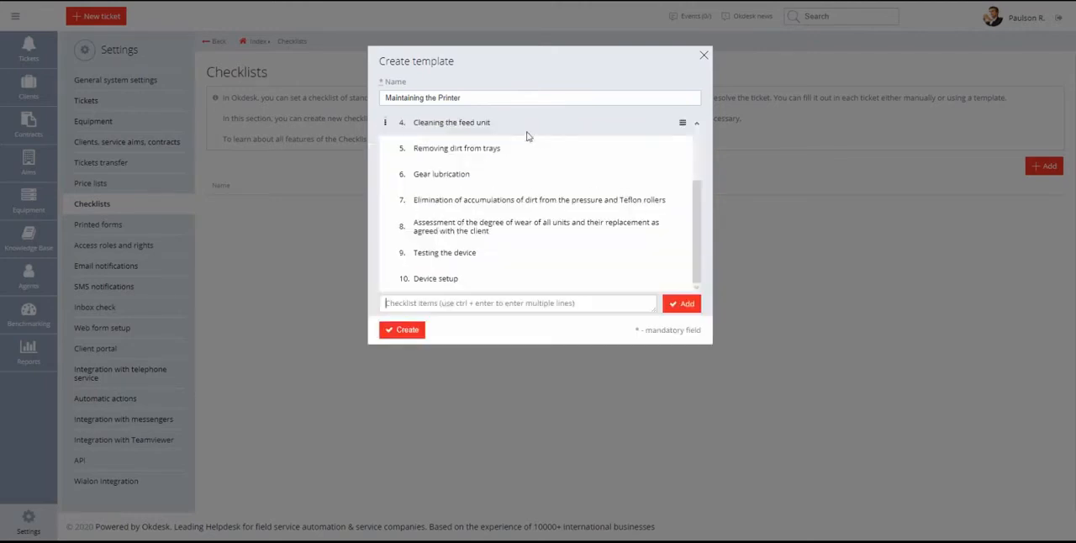
View the available options for the template item "Device status diagnostics" without changing any of them.
scroll(527, 137, "up", 2)
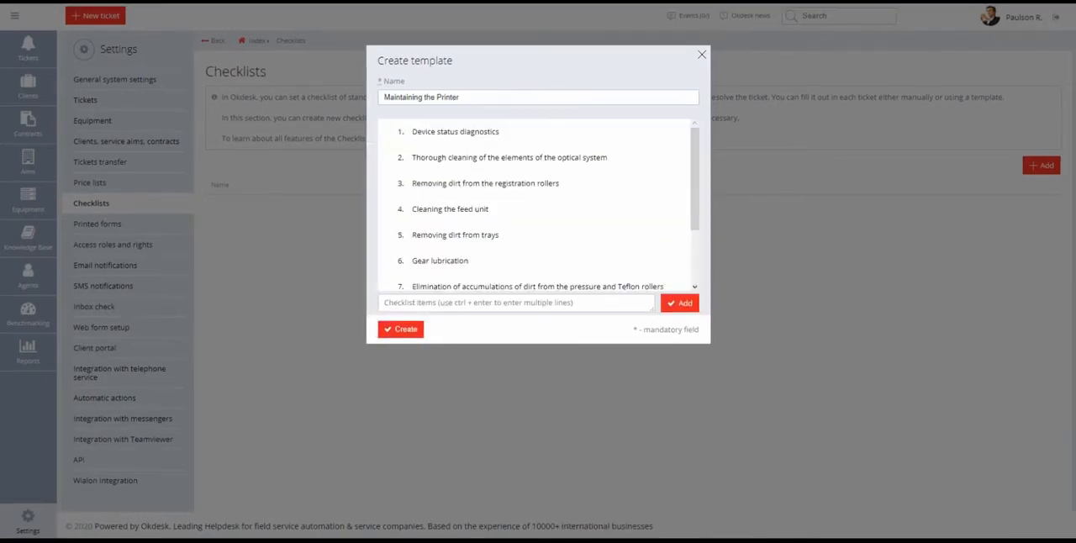
left_click(679, 132)
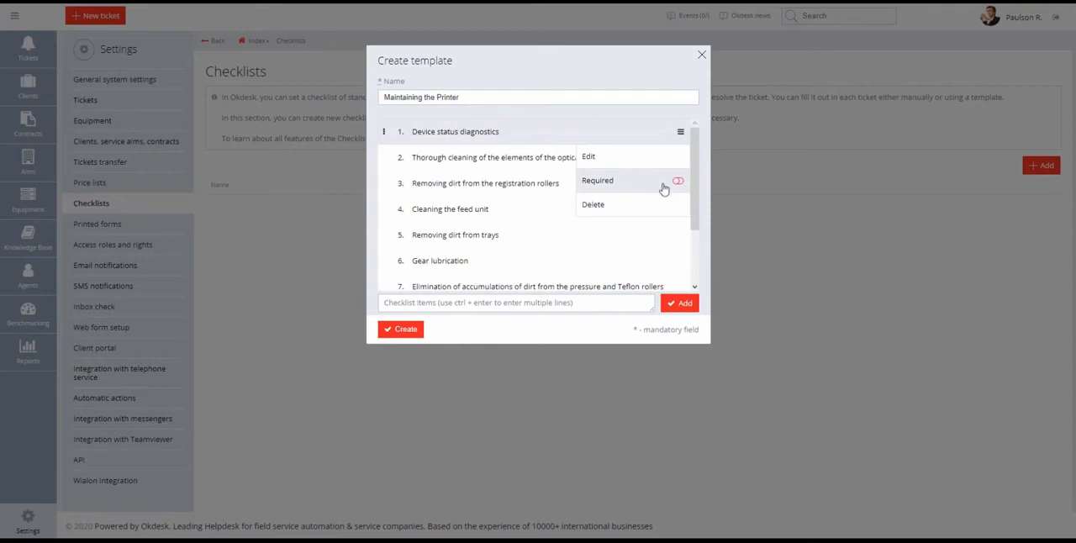
left_click(655, 130)
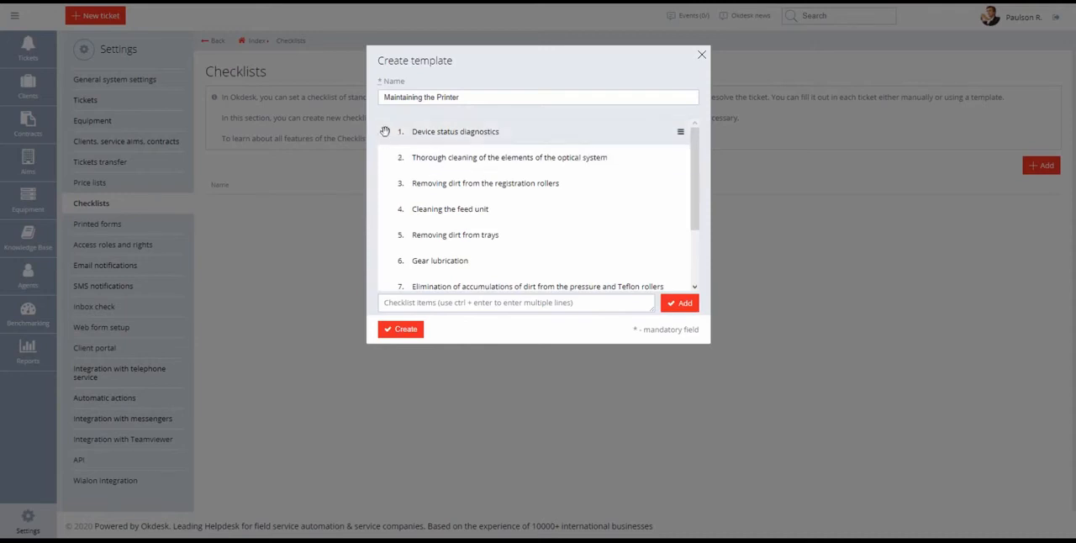
Move the template item "Device status diagnostics" to second place and back to first.
left_click_drag(384, 142, 386, 158)
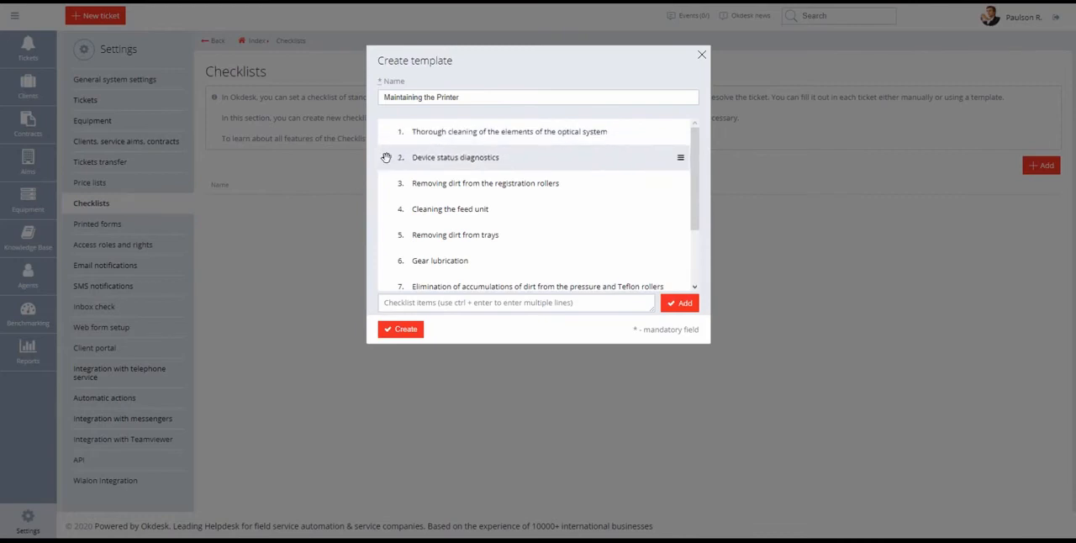
left_click_drag(386, 157, 495, 441)
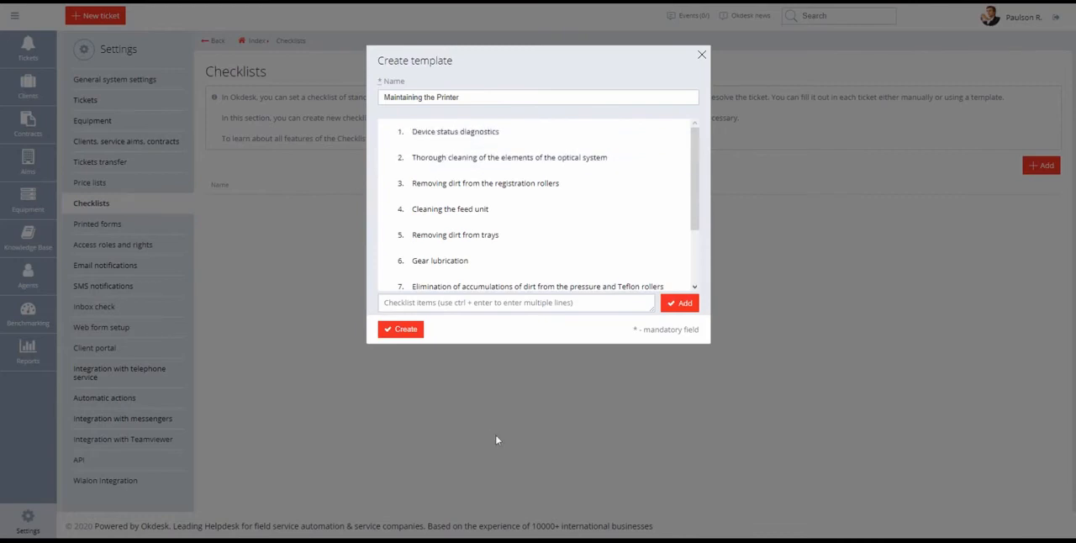
Create the checklist template "Maintaining the Printer".
left_click(405, 329)
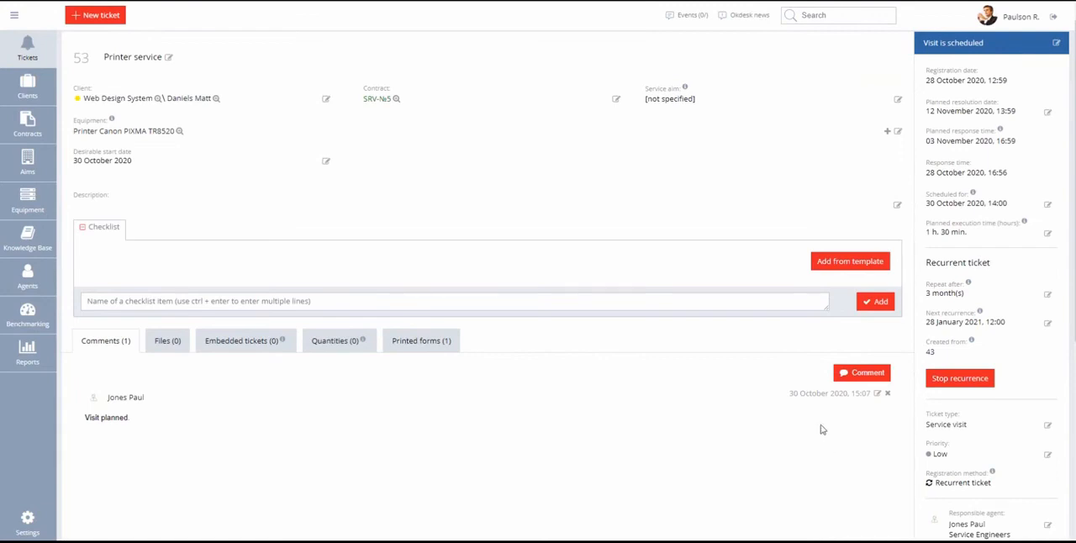
Fill the Printer service ticket's empty checklist from the template "Maintaining the Printer".
left_click(843, 263)
left_click(830, 287)
left_click(829, 300)
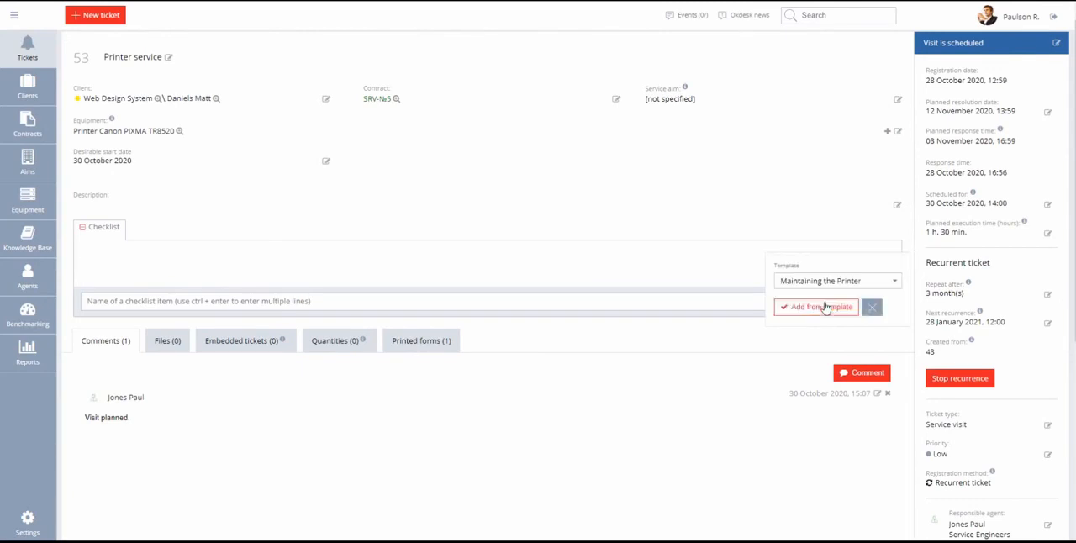
left_click(824, 307)
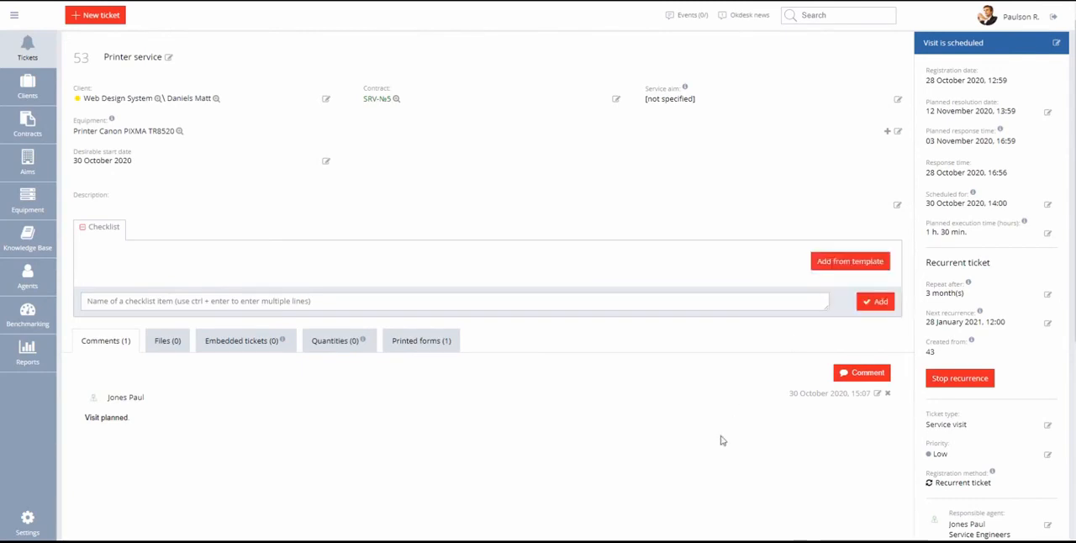
scroll(719, 435, "down", 3)
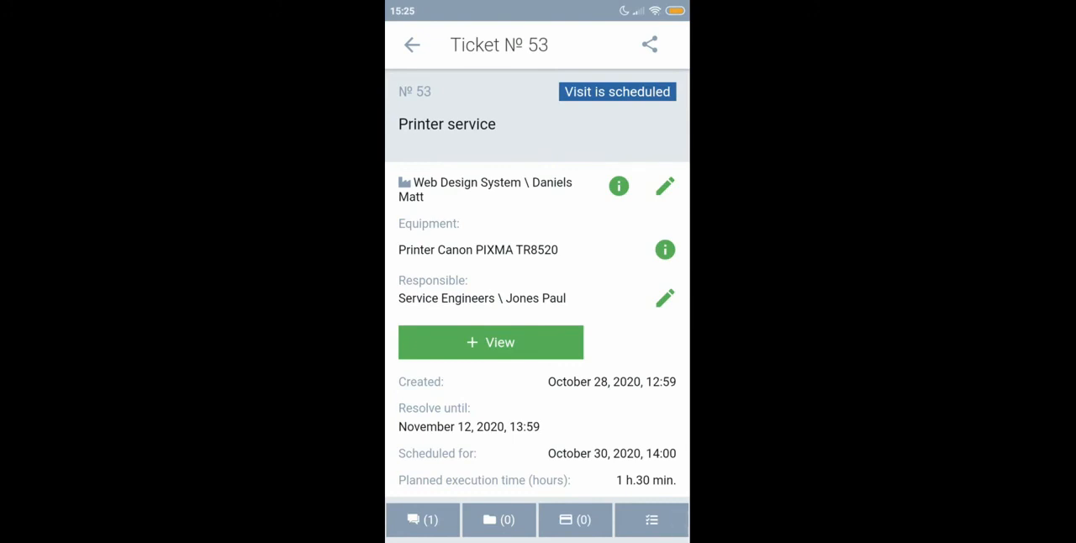
In the Okdesk mobile app, open the Printer service ticket's checklist and mark "Device status diagnostics" as completed.
left_click(651, 520)
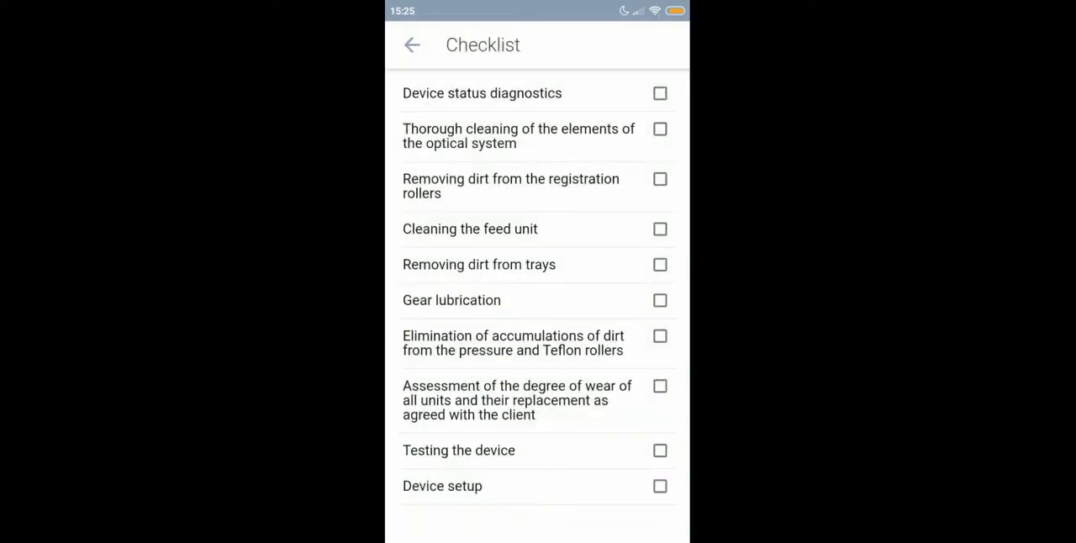
left_click(660, 93)
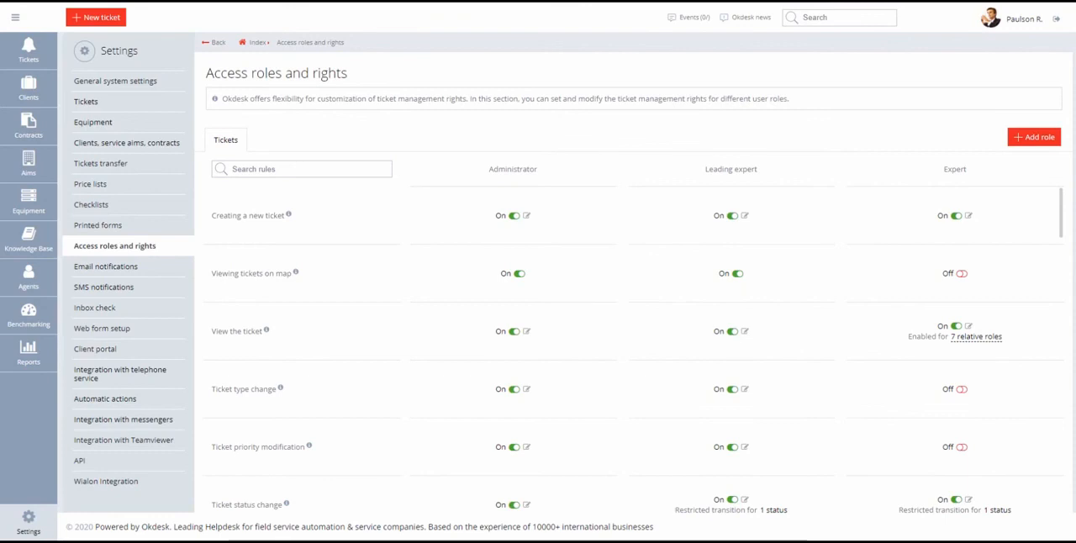
Filter the access rules by "check" and limit the Leading expert's right to edit the ticket checklist to the relative role Responsible agent.
left_click(343, 171)
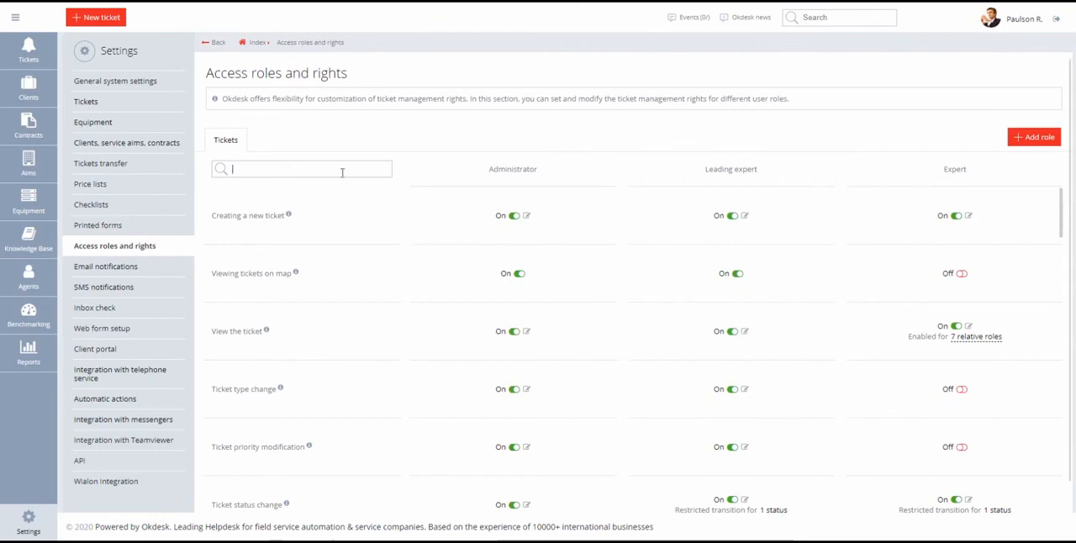
type("check")
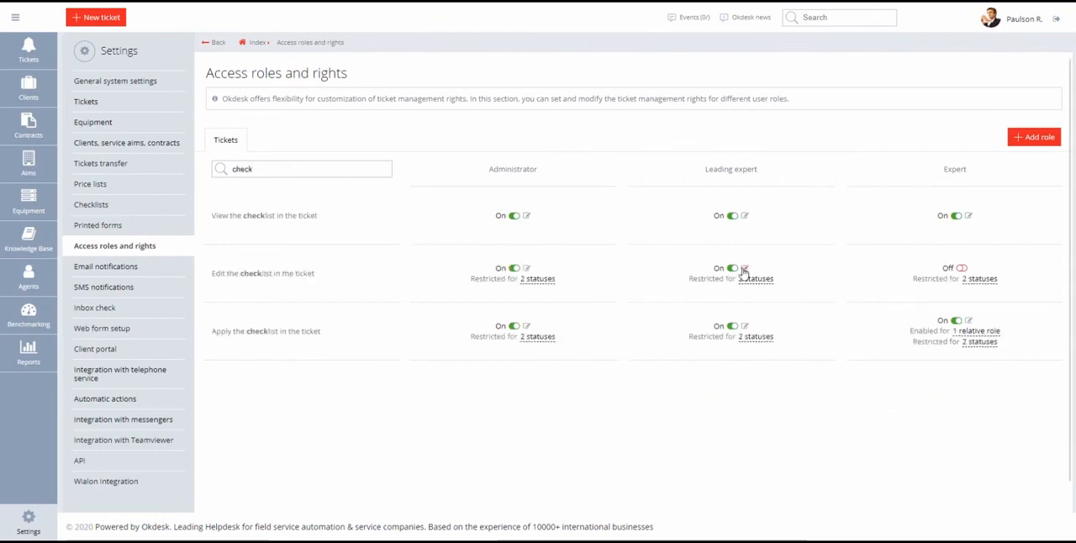
left_click(743, 268)
left_click(624, 257)
left_click(426, 276)
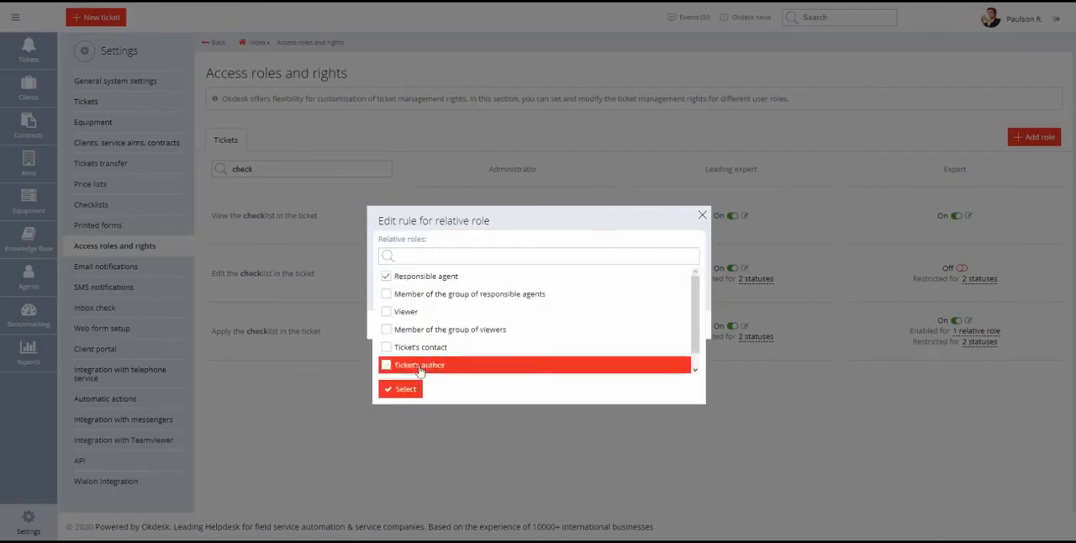
left_click(415, 390)
left_click(405, 326)
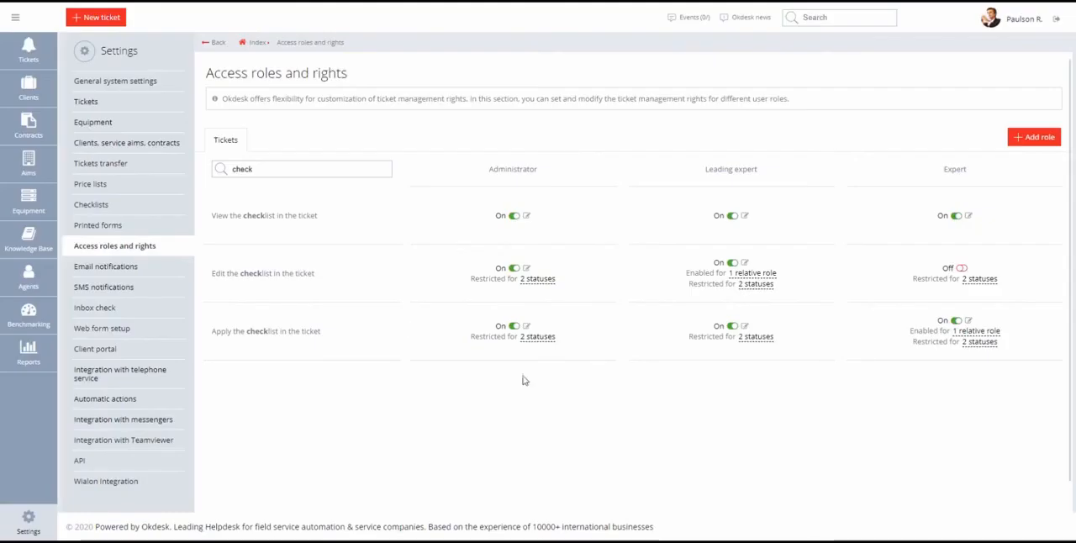